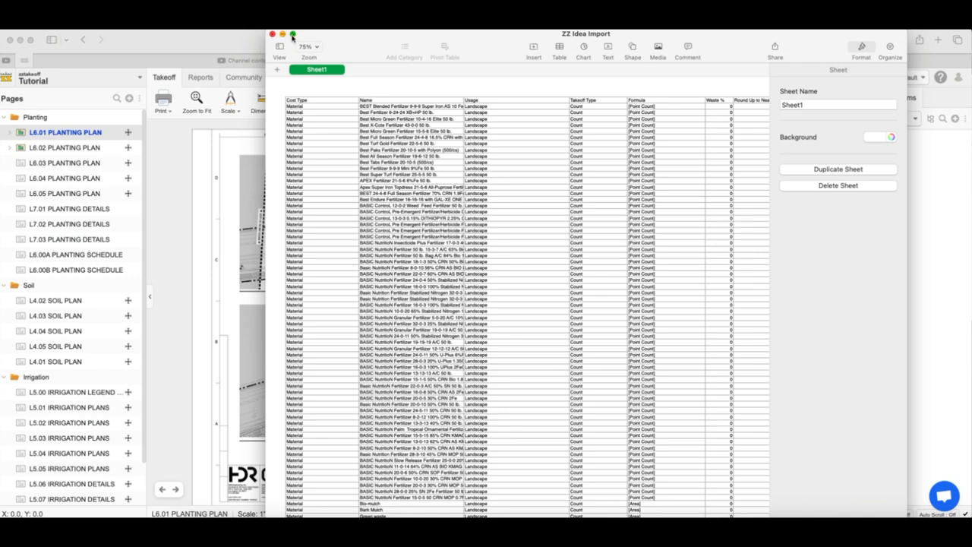
Copy all columns of the fertilizer rows in the ZZ Idea Import sheet, from BEST Blended Fertilizer 9-9-9 through the last 15-0-5 row
left_click(292, 35)
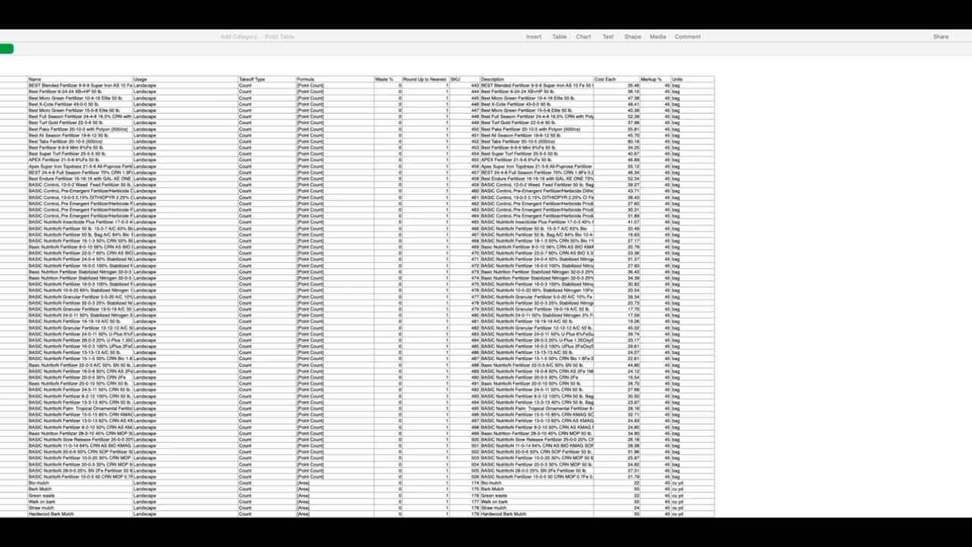
left_click(11, 86)
left_click_drag(12, 86, 686, 480)
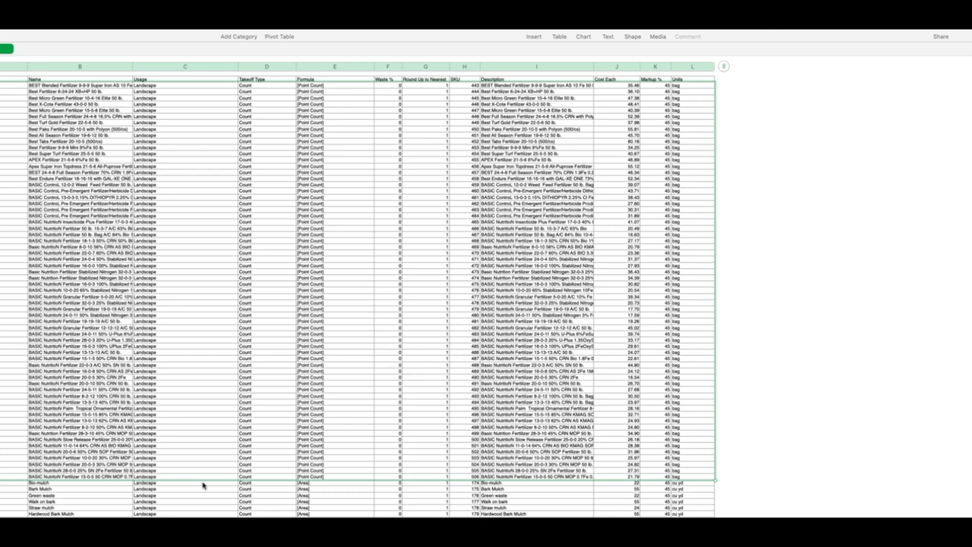
left_click(28, 43)
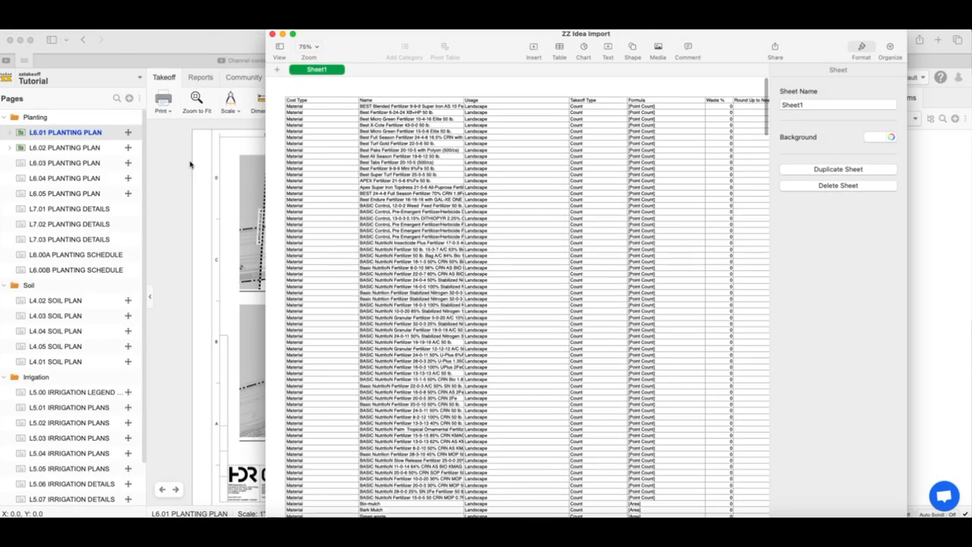
Switch to zzTakeoff in the browser and paste the copied fertilizer rows into a Batch Insert Items grid for the Video Parts items
left_click(168, 149)
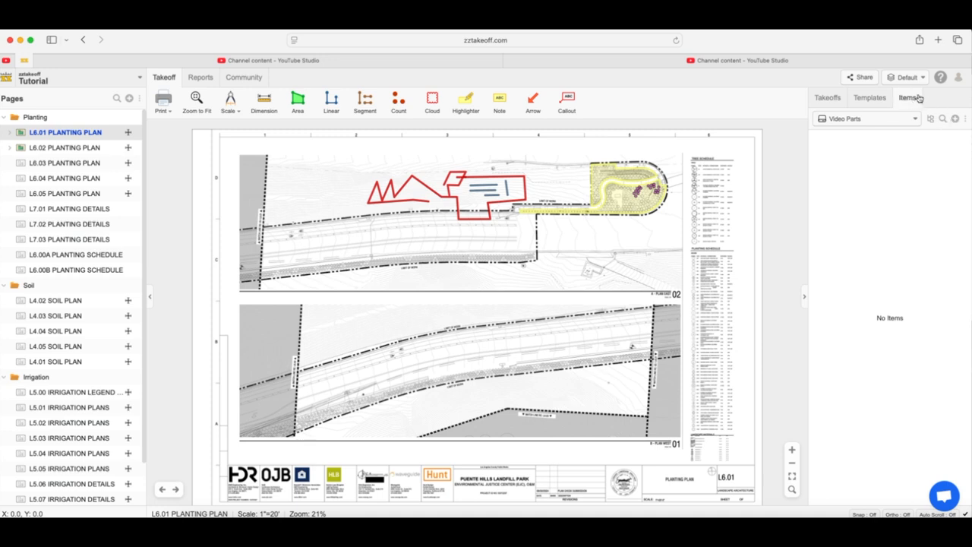
left_click(956, 118)
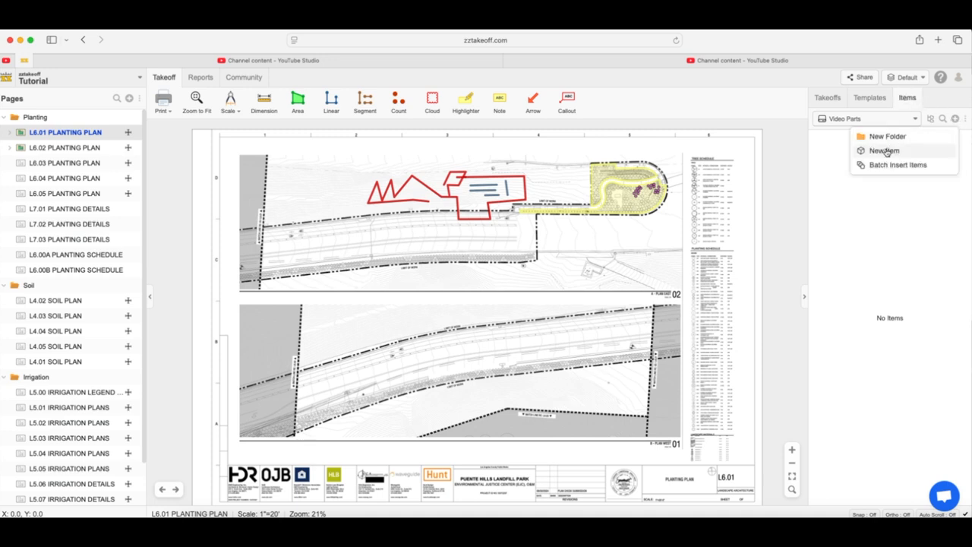
left_click(885, 165)
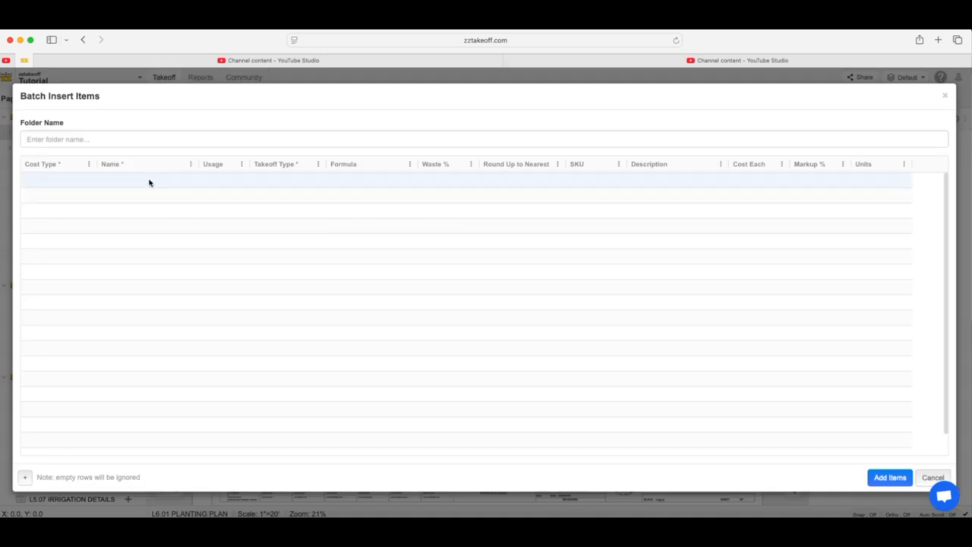
left_click(43, 185)
right_click(42, 183)
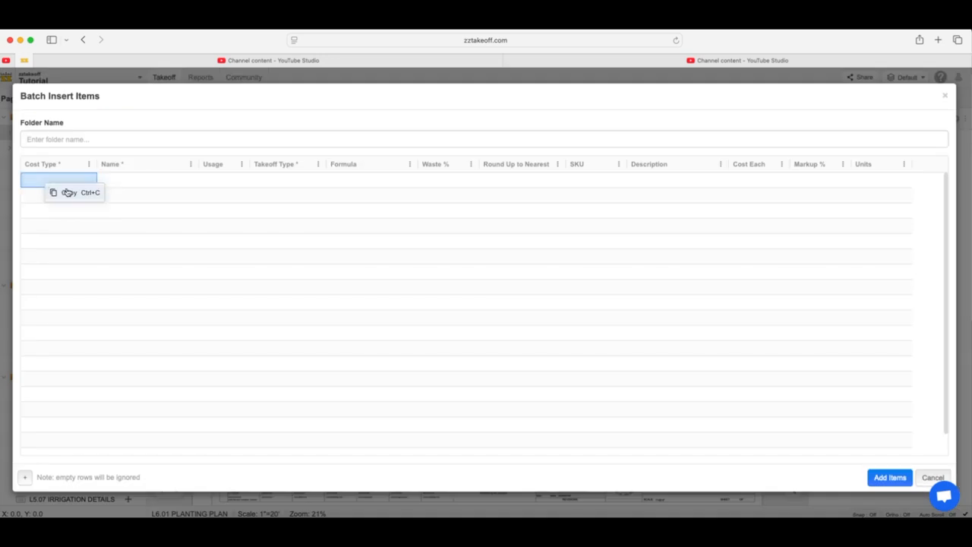
left_click(39, 182)
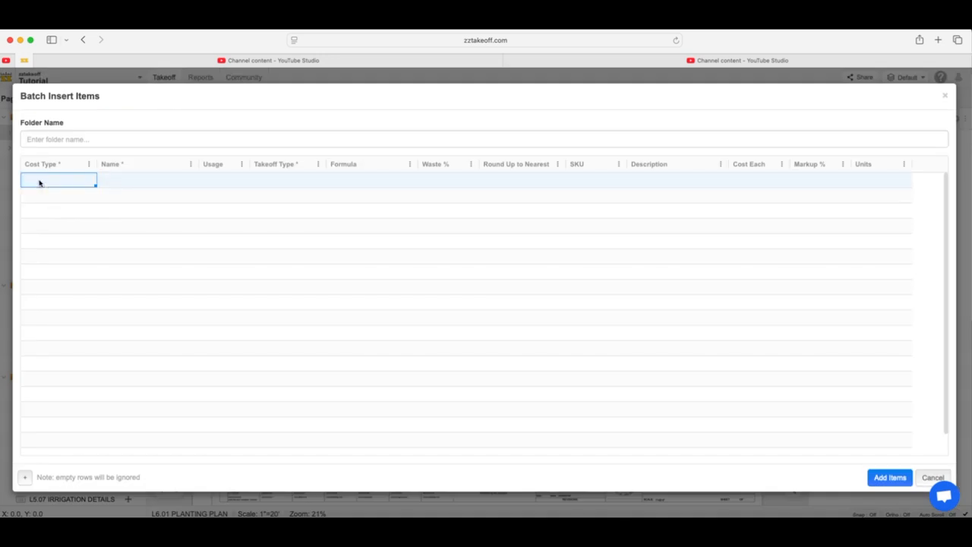
right_click(39, 183)
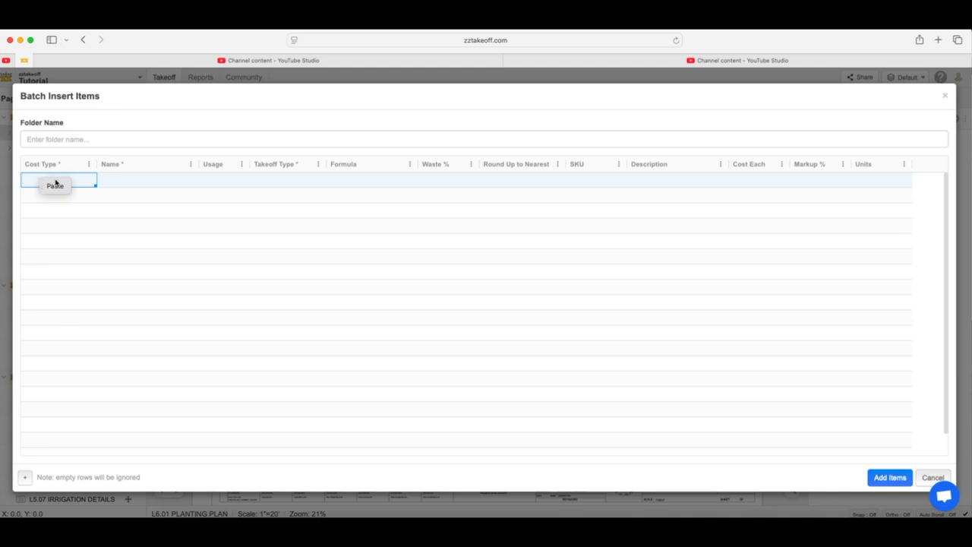
left_click(54, 185)
Review the pasted fertilizer rows through to the end and add them as items
scroll(402, 221, "down", 10)
scroll(402, 223, "down", 8)
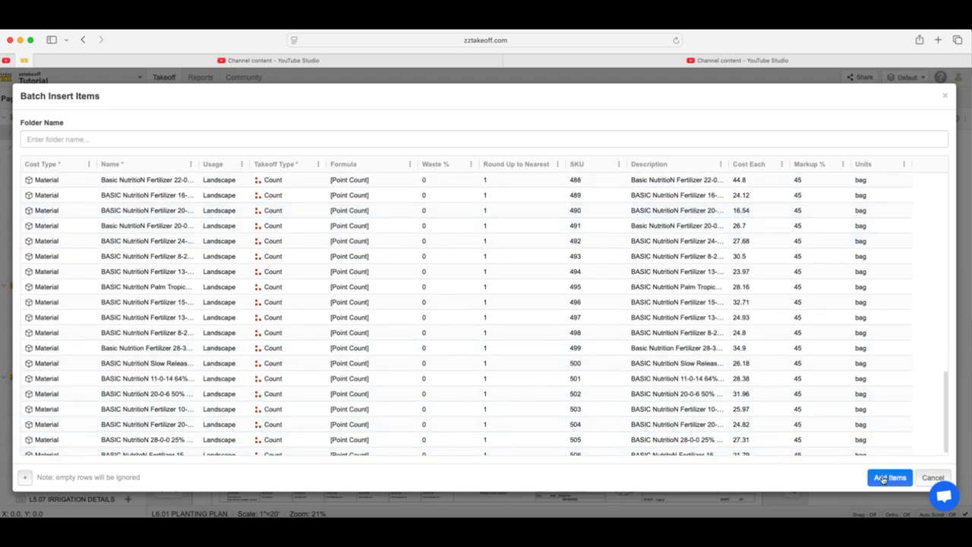
scroll(521, 341, "up", 15)
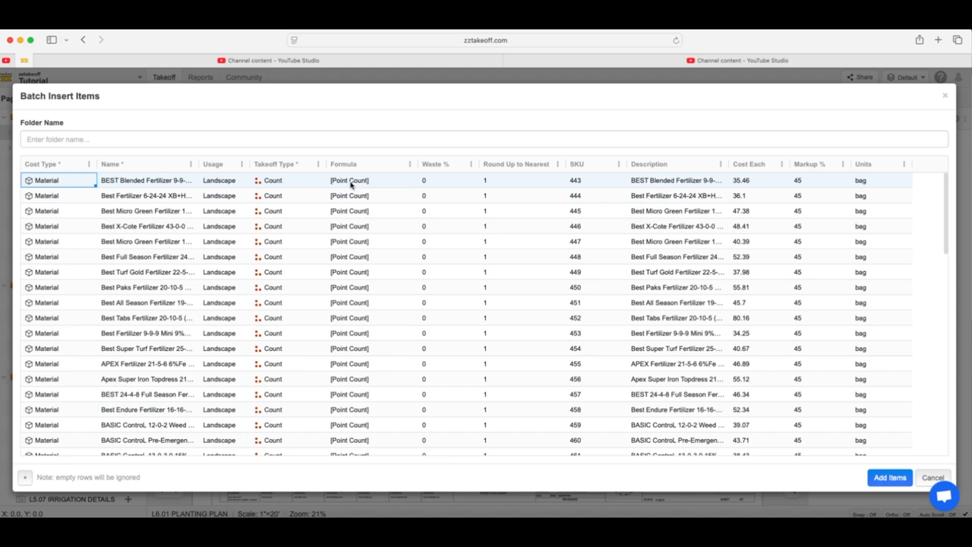
left_click(894, 483)
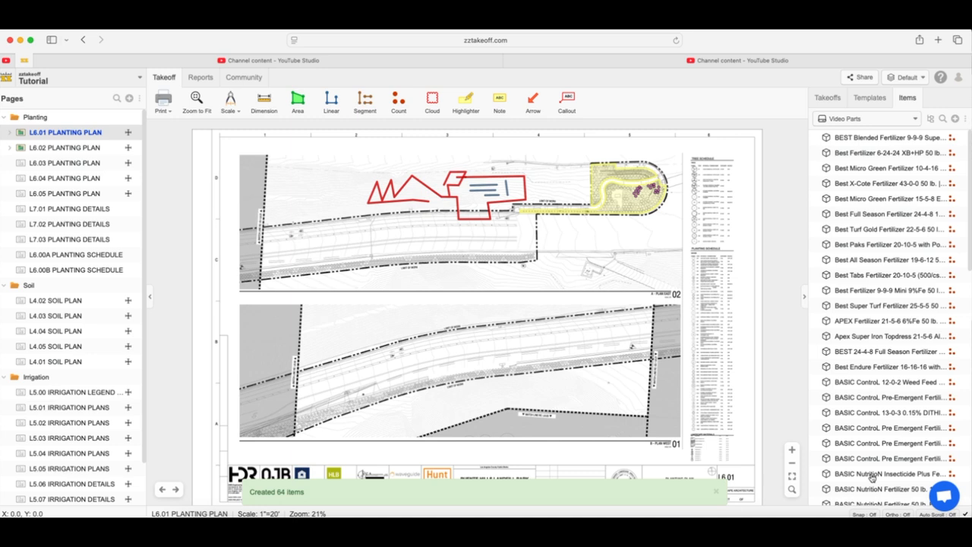
Examine the formula and takeoff type options in the Best Full Season Fertilizer 24-4-8 item's properties, and close them without saving
right_click(874, 337)
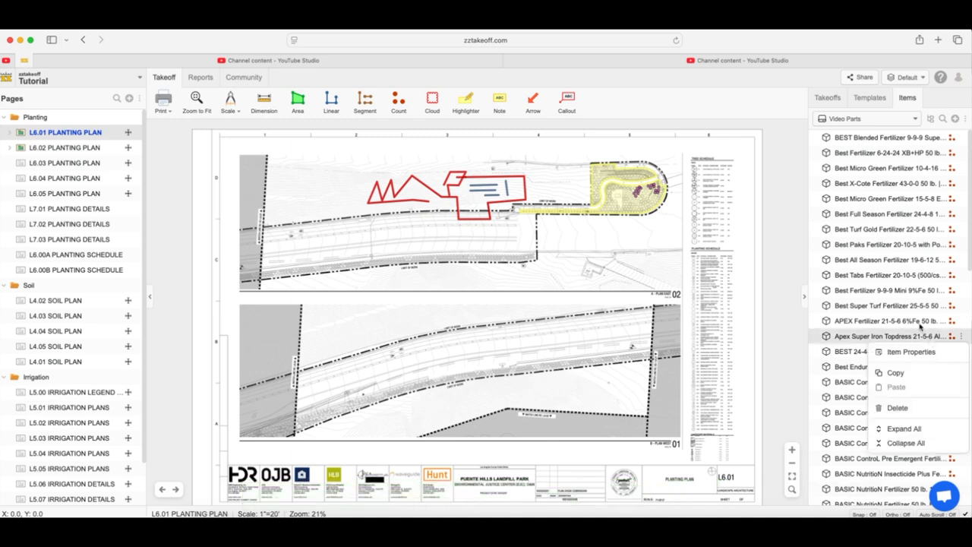
double_click(870, 216)
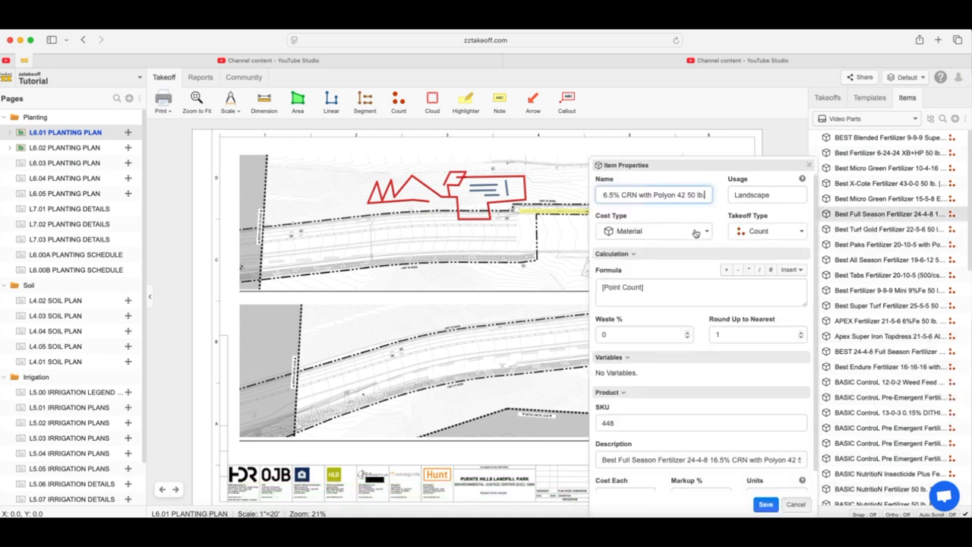
left_click(667, 292)
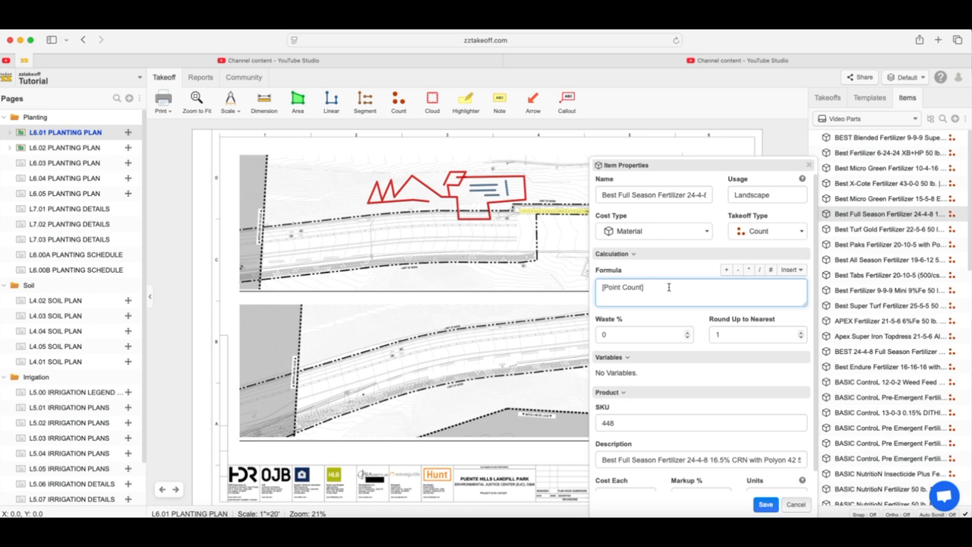
left_click(794, 234)
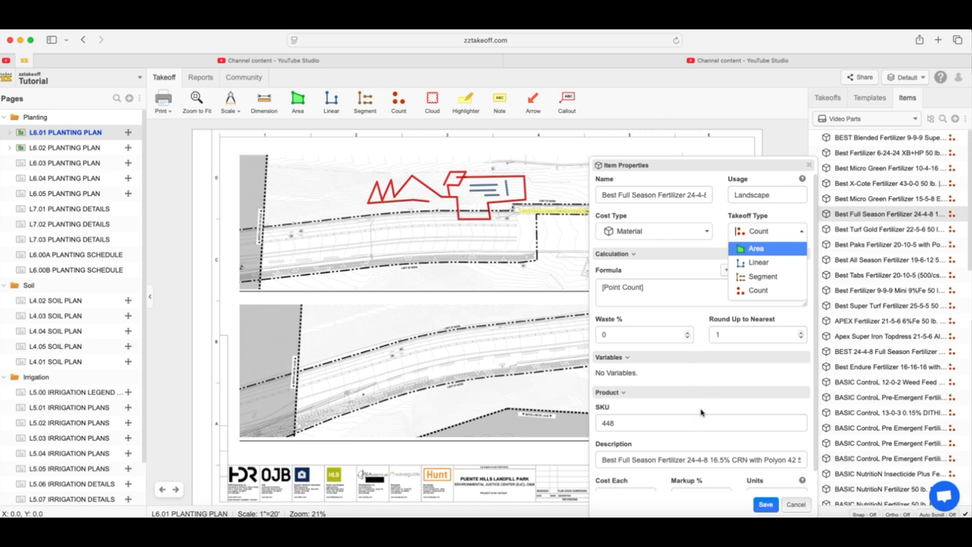
left_click(789, 499)
Switch to the ZZ Idea Import spreadsheet in Numbers and copy all columns of the rows from Bio-mulch through Wire Nuts
scroll(849, 348, "down", 10)
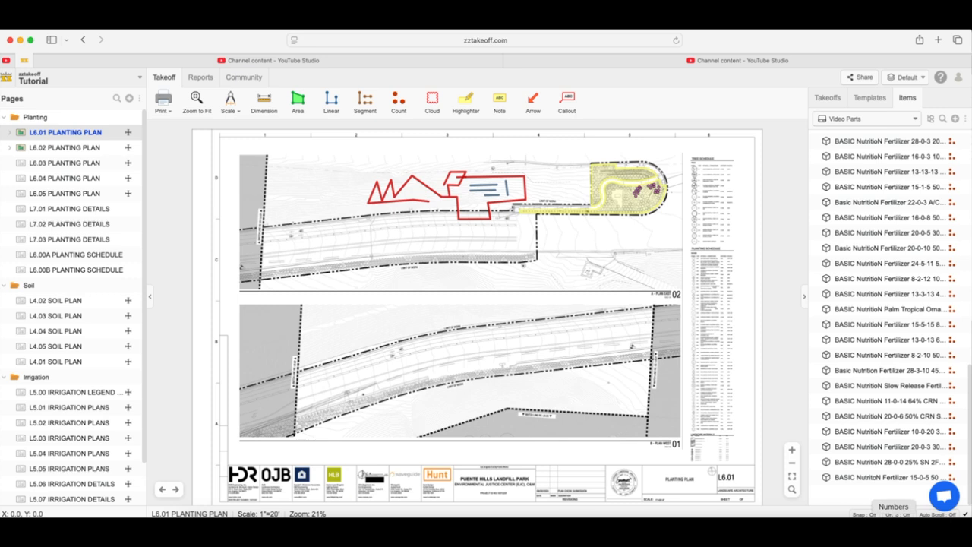
left_click(894, 515)
scroll(479, 280, "down", 5)
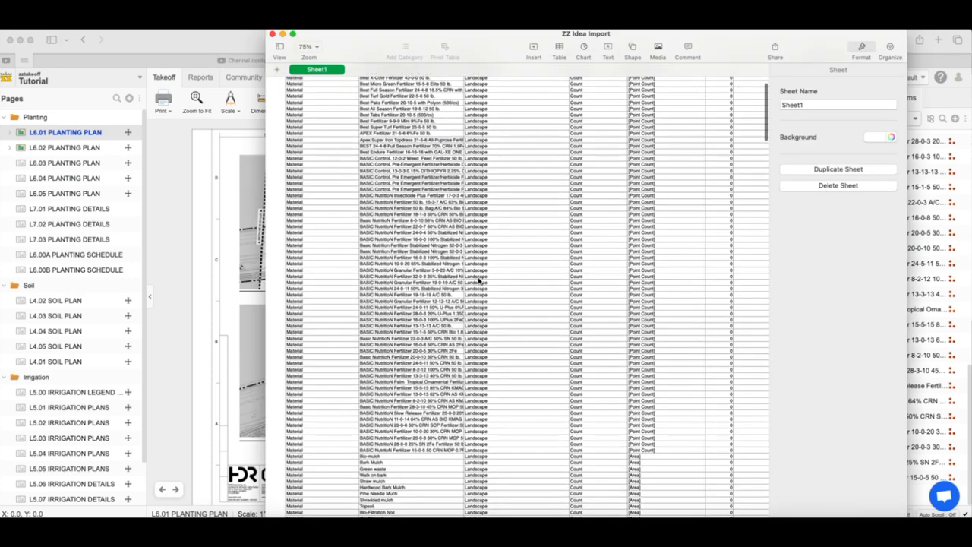
scroll(479, 279, "down", 8)
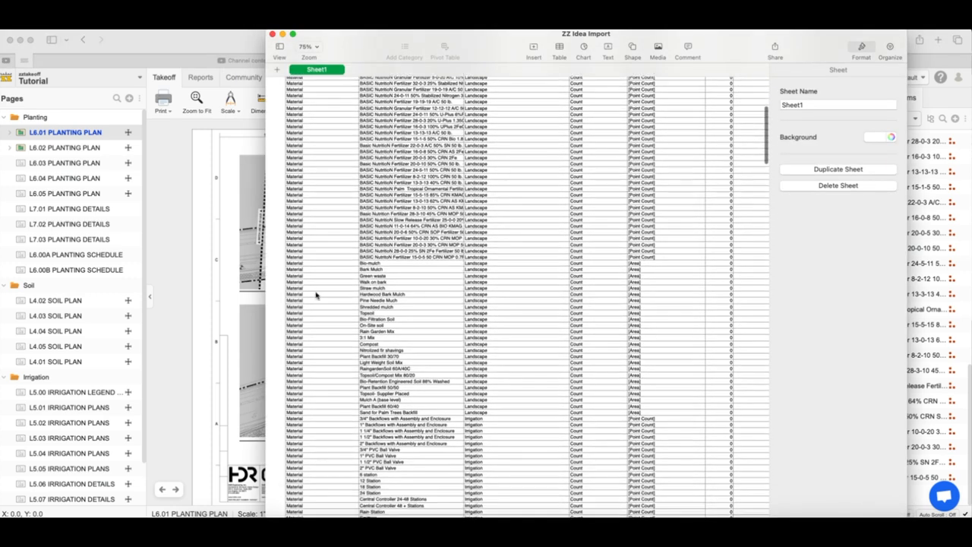
left_click_drag(292, 265, 622, 465)
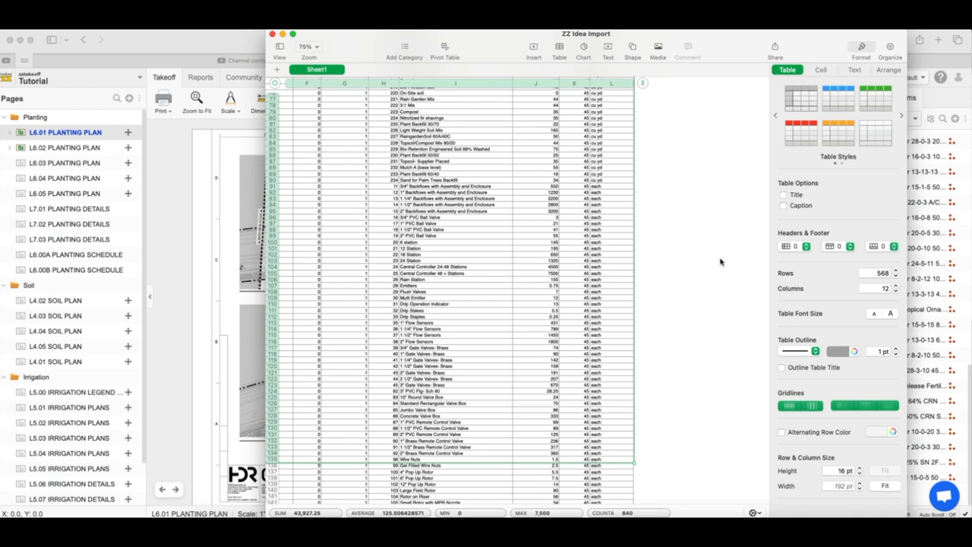
Back in zzTakeoff, batch insert the copied mulch, soil and irrigation rows into the Video Parts items and check the resulting list
left_click(190, 177)
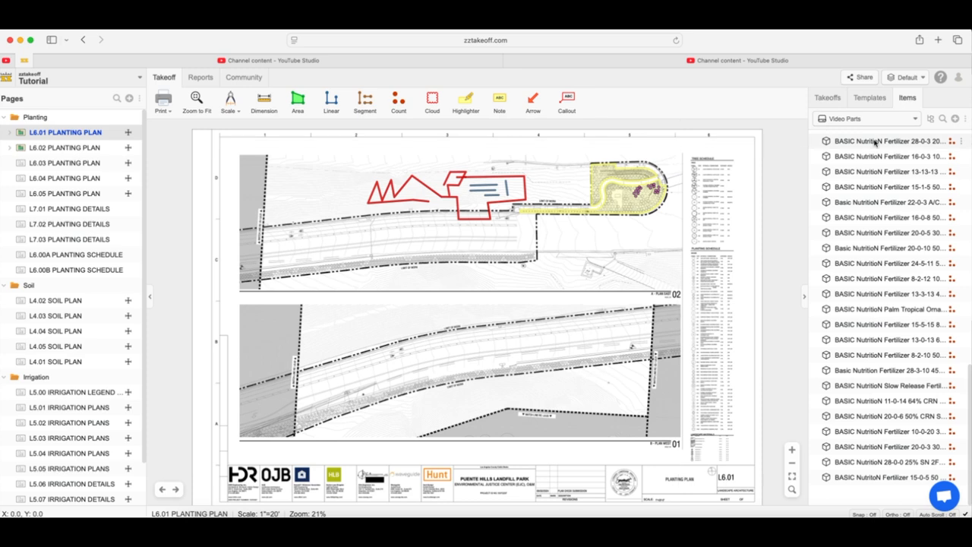
left_click(955, 121)
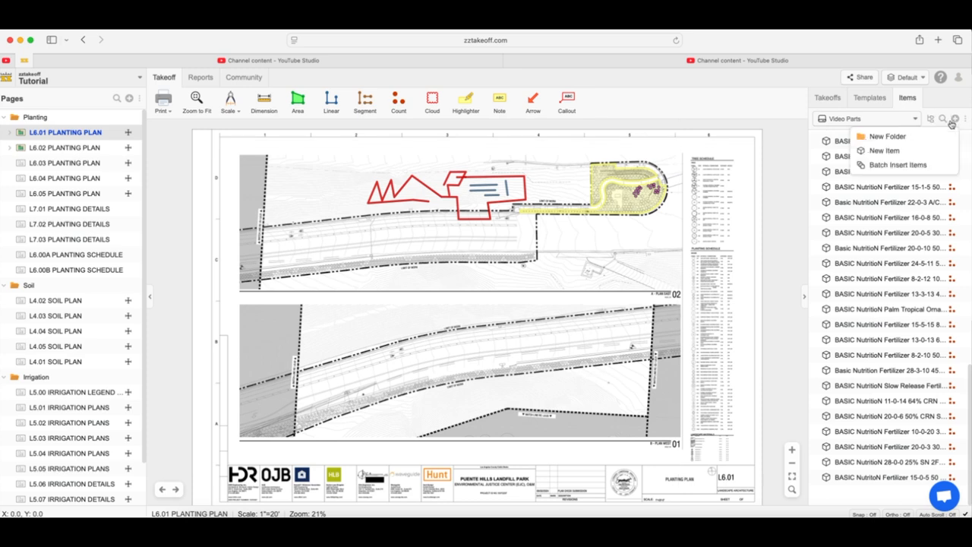
left_click(899, 166)
left_click(59, 180)
right_click(59, 180)
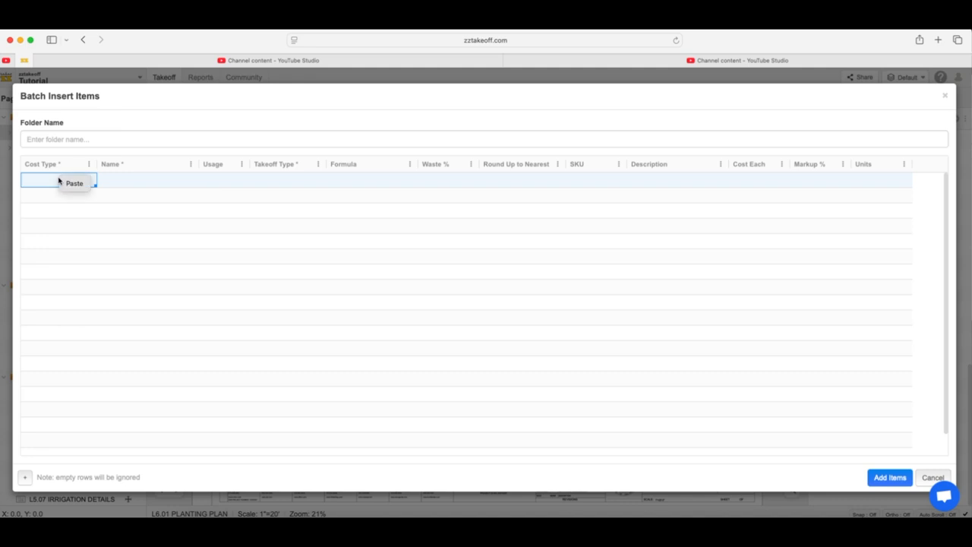
left_click(69, 183)
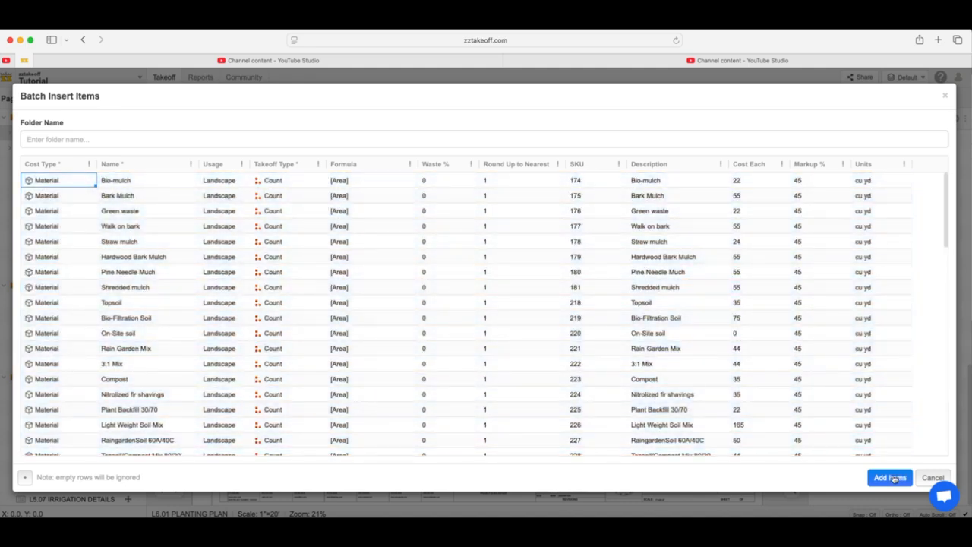
left_click(894, 479)
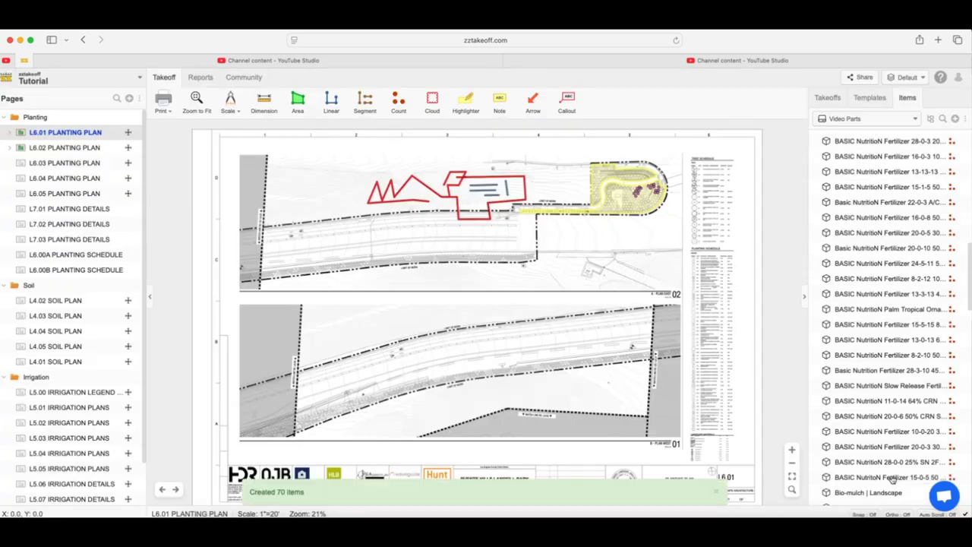
scroll(862, 220, "up", 10)
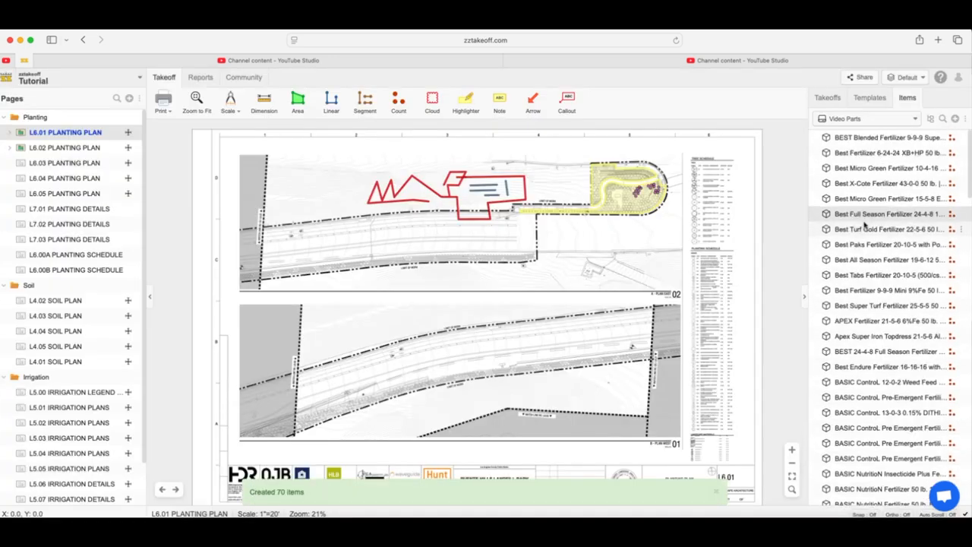
scroll(858, 228, "down", 10)
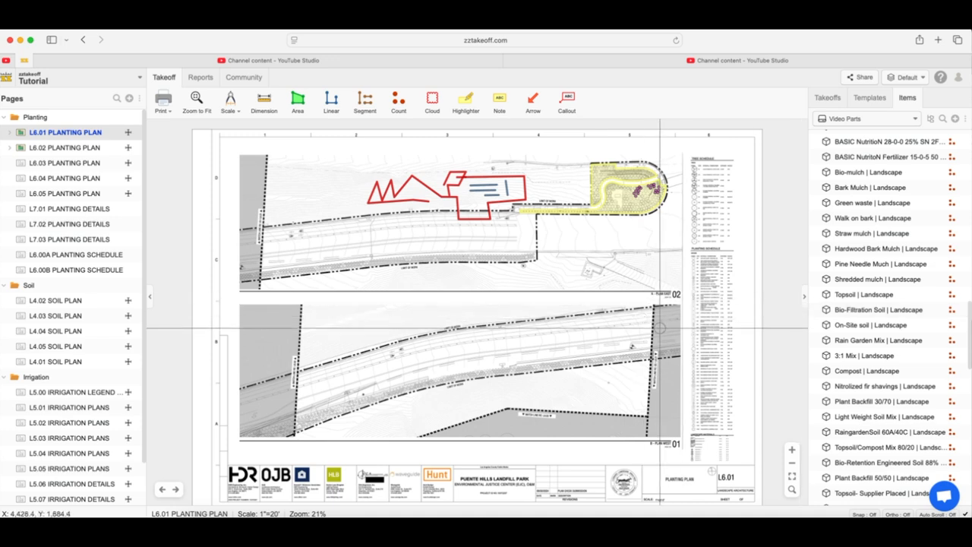
left_click(955, 124)
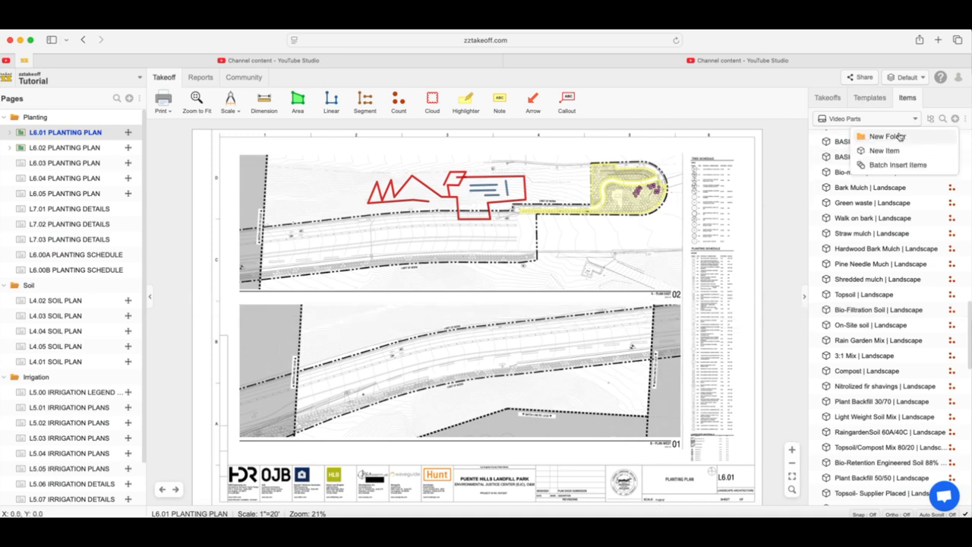
left_click(885, 164)
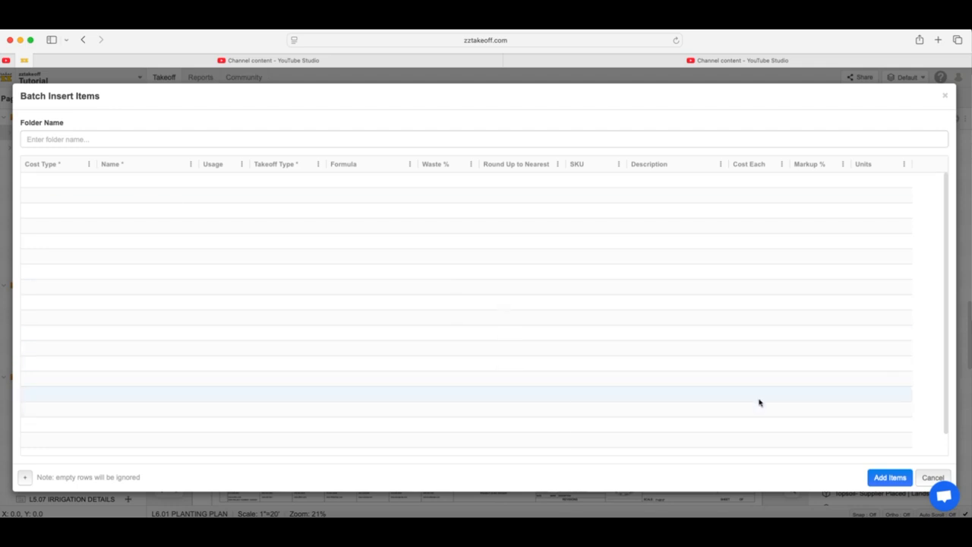
left_click(929, 477)
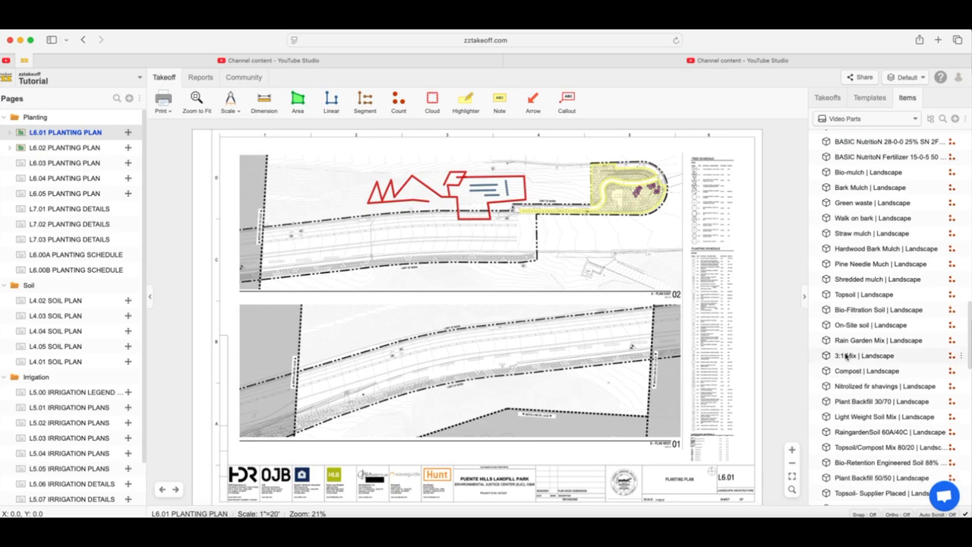
scroll(846, 356, "down", 1)
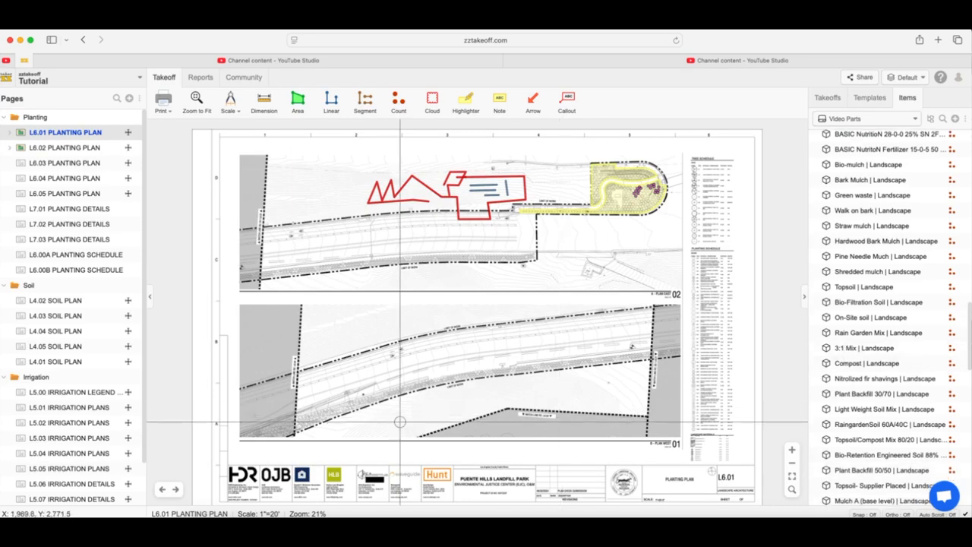